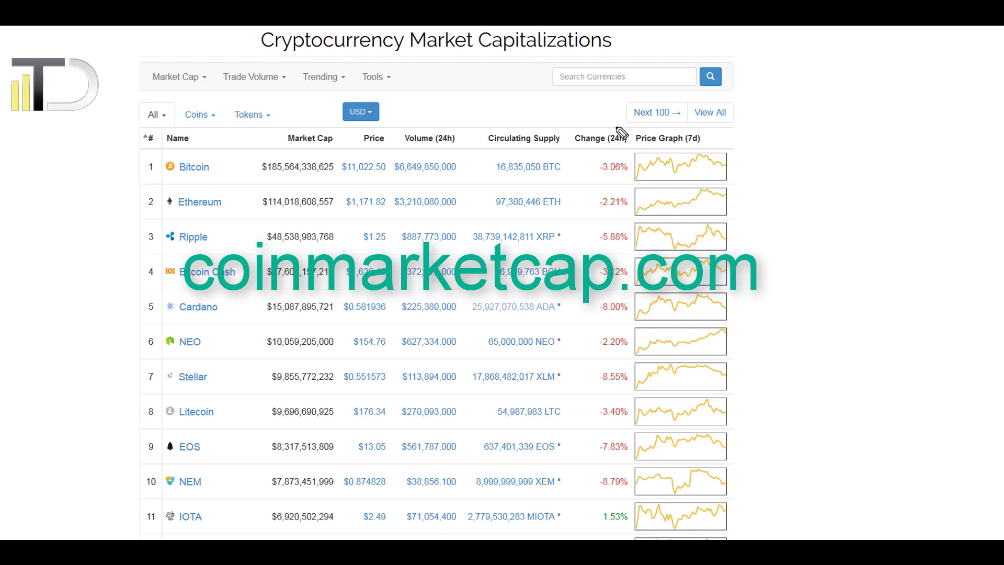
- Underline the Cryptocurrency Market Capitalizations heading, circle ranks 1 to 3, and underline Bitcoin, Ethereum and Ripple
drag(252, 53, 611, 51)
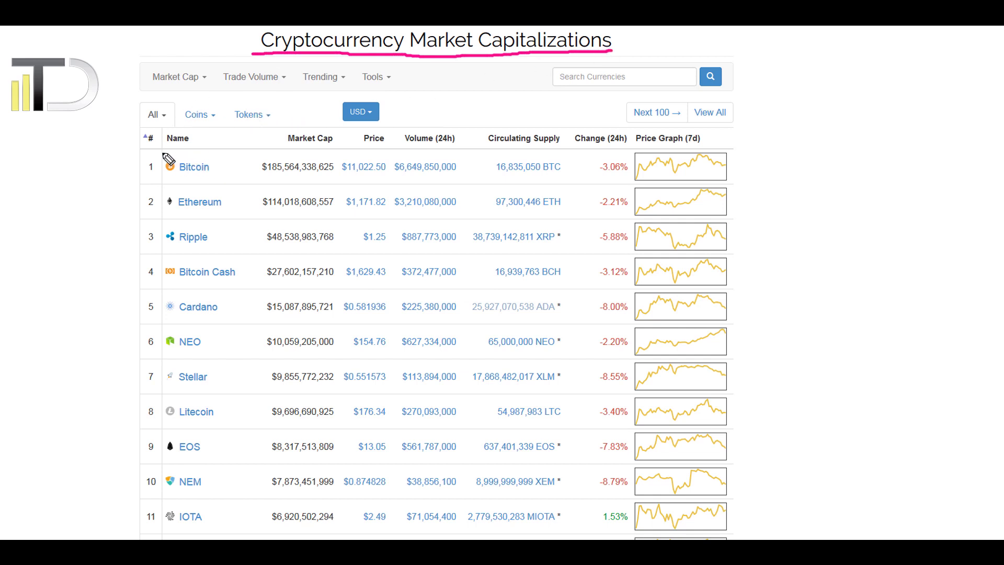
mouse_move(157, 157)
mouse_down()
mouse_move(139, 217)
mouse_move(152, 252)
mouse_move(160, 153)
mouse_up()
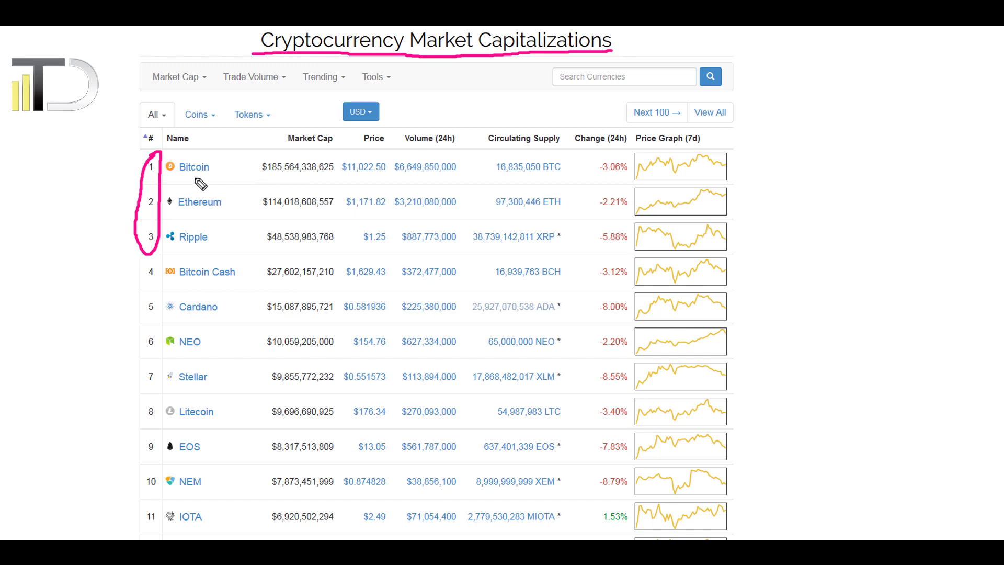
drag(161, 175, 234, 179)
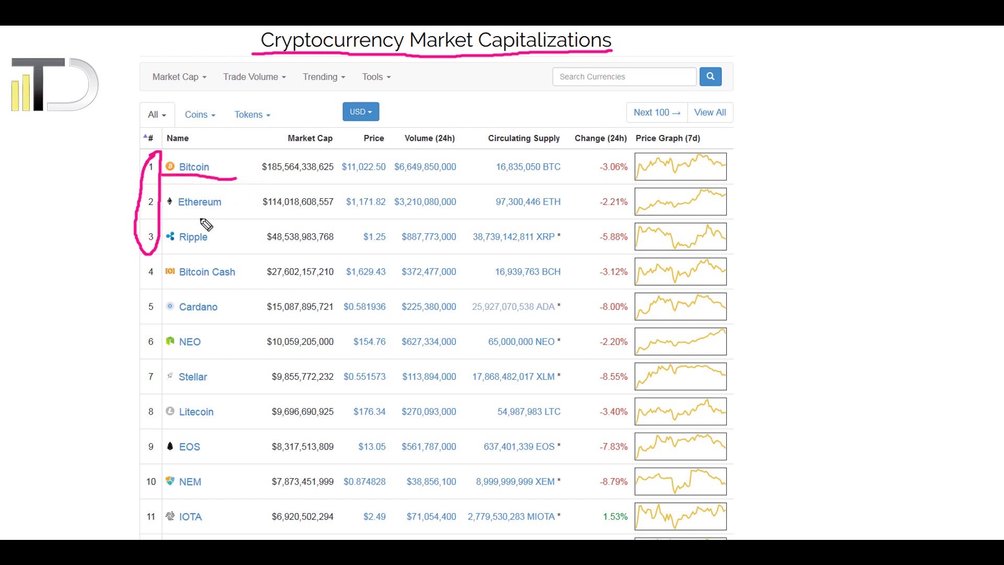
drag(164, 214, 278, 216)
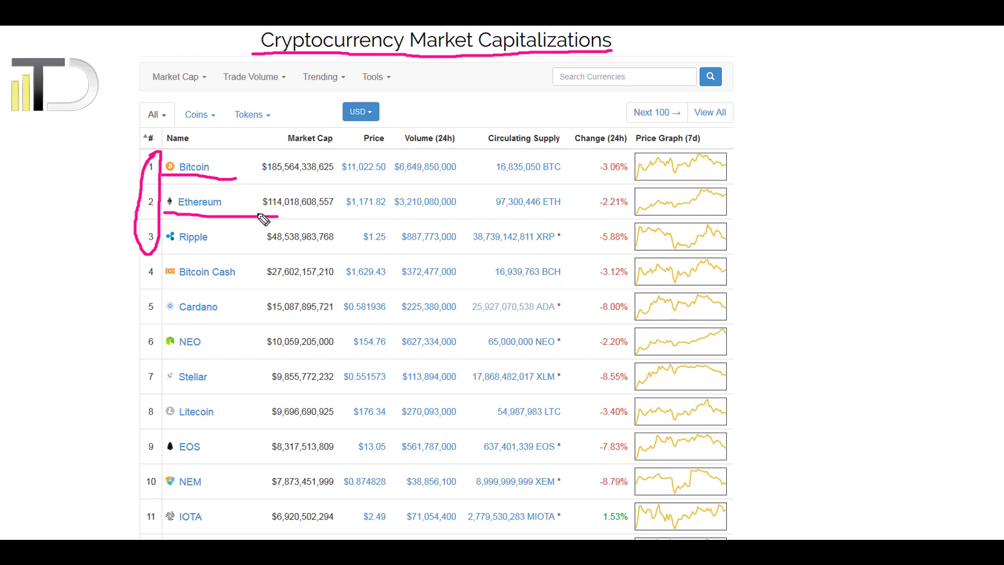
drag(164, 247, 211, 248)
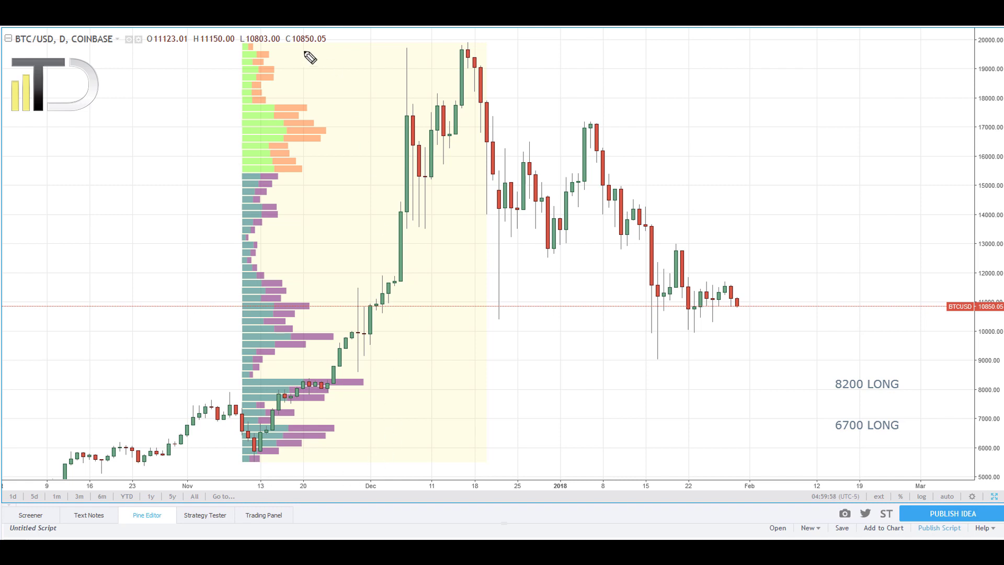
- Outline the shaded volume profile range on the BTC/USD chart, draw an arrow along its rally, and clear the drawings
mouse_move(244, 39)
mouse_down()
mouse_move(242, 424)
mouse_move(442, 459)
mouse_move(493, 313)
mouse_up()
mouse_move(486, 202)
mouse_down()
mouse_move(484, 40)
mouse_move(244, 42)
mouse_up()
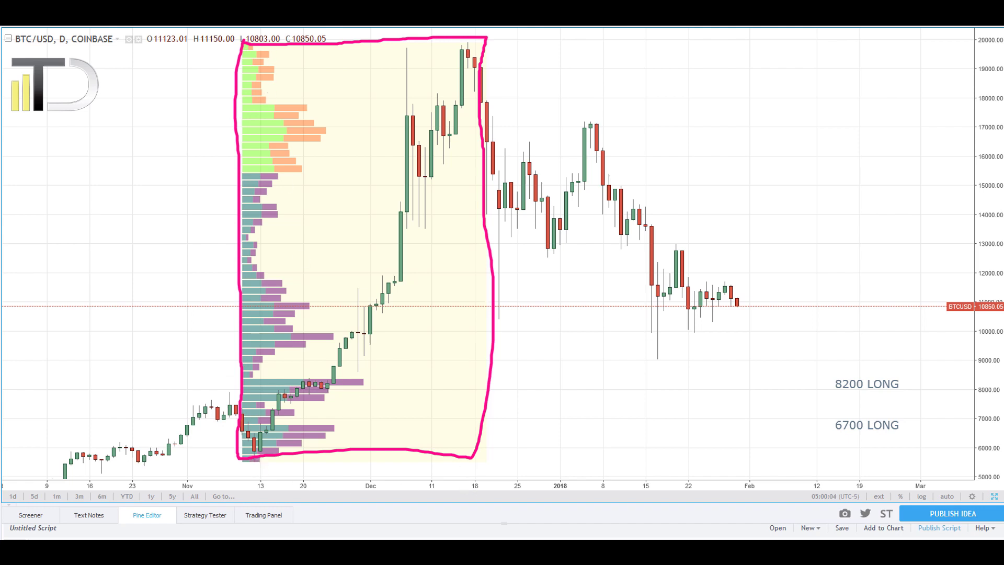
mouse_move(244, 459)
mouse_down()
mouse_move(359, 341)
mouse_move(477, 40)
mouse_move(487, 54)
mouse_up()
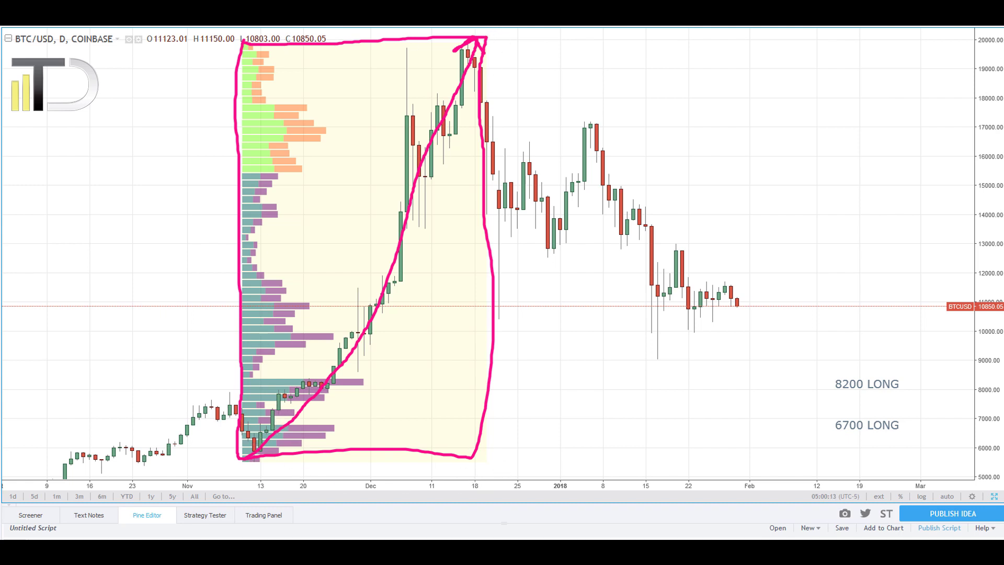
key(Escape)
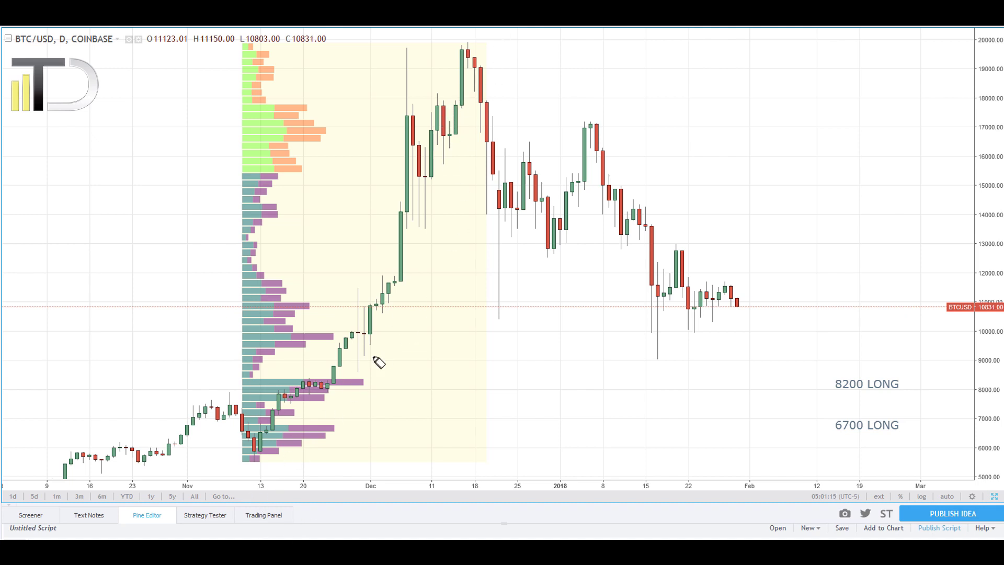
- Circle the four heavy volume clusters near 10800, 9800, 8200 and 6700 on the BTC/USD profile
mouse_move(307, 301)
mouse_down()
mouse_move(264, 299)
mouse_move(242, 311)
mouse_move(298, 320)
mouse_move(317, 300)
mouse_up()
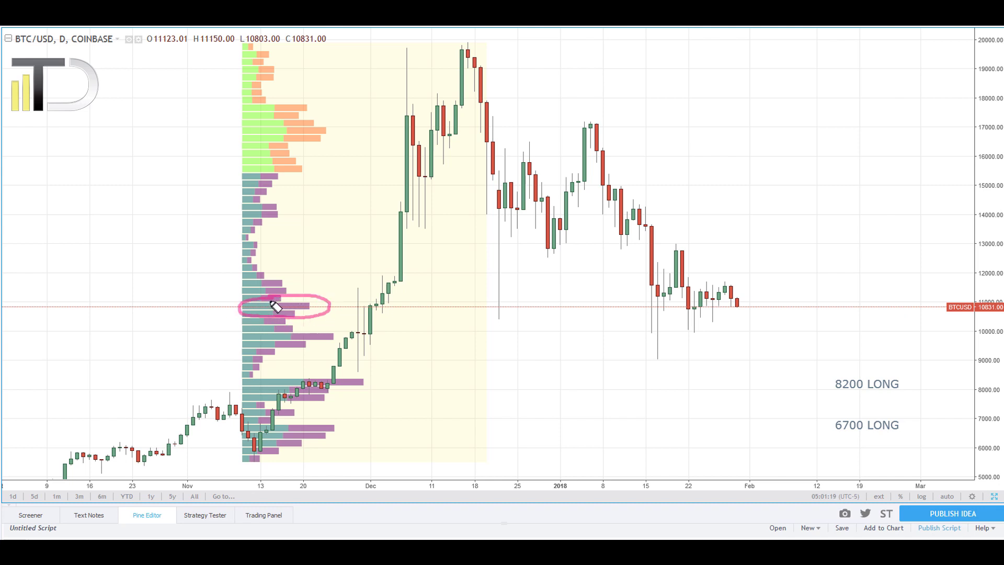
mouse_move(284, 330)
mouse_down()
mouse_move(242, 336)
mouse_move(347, 340)
mouse_move(282, 328)
mouse_up()
mouse_move(270, 374)
mouse_down()
mouse_move(248, 376)
mouse_move(269, 392)
mouse_move(366, 385)
mouse_move(264, 377)
mouse_up()
drag(287, 424, 274, 428)
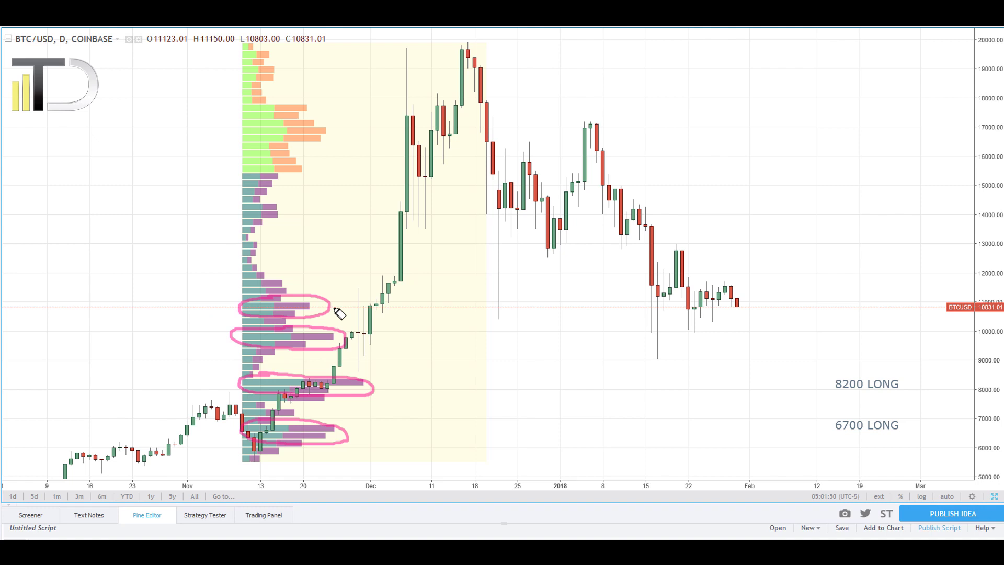
- Extend lines from the 10800 and 9800 clusters to their rebounds, adding upward arrows and crossing out the 10800 line
mouse_move(331, 308)
mouse_down()
mouse_move(498, 308)
mouse_move(603, 117)
mouse_move(609, 144)
mouse_up()
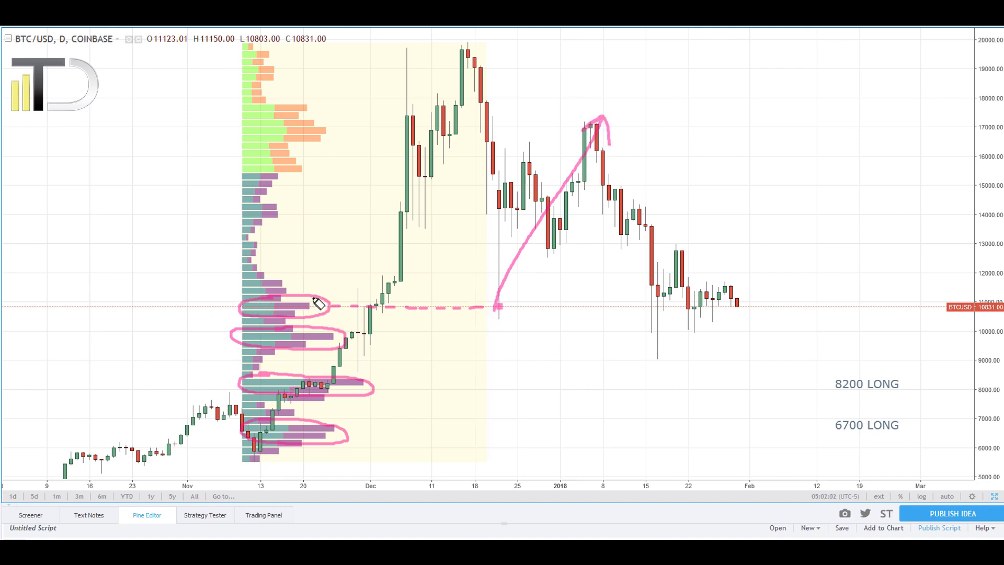
mouse_move(444, 300)
mouse_down()
mouse_move(425, 314)
mouse_move(445, 317)
mouse_up()
mouse_move(362, 340)
mouse_down()
mouse_move(657, 344)
mouse_move(676, 246)
mouse_move(661, 253)
mouse_up()
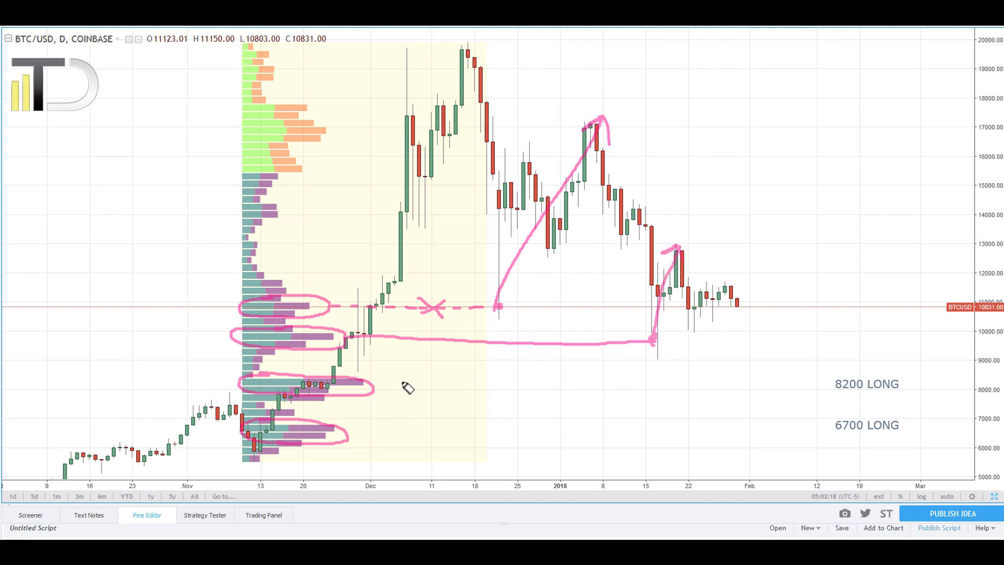
- Extend the 8200 cluster with a line to the circled 8200 LONG label and draw an upward rebound arrow from it
mouse_move(387, 385)
mouse_down()
mouse_move(739, 387)
mouse_move(845, 375)
mouse_move(855, 397)
mouse_move(910, 387)
mouse_move(856, 376)
mouse_up()
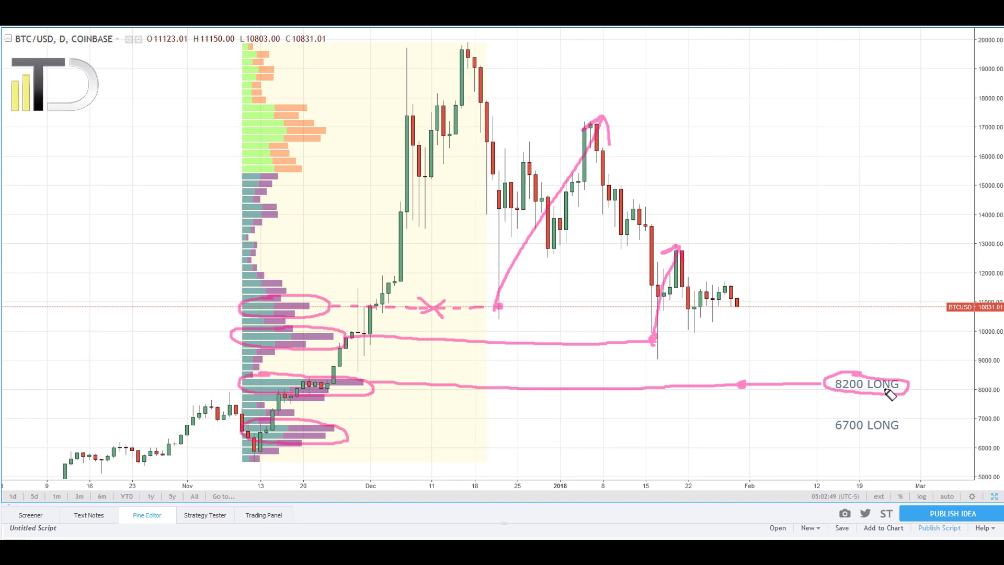
mouse_move(743, 387)
mouse_down()
mouse_move(858, 124)
mouse_move(838, 112)
mouse_move(885, 115)
mouse_up()
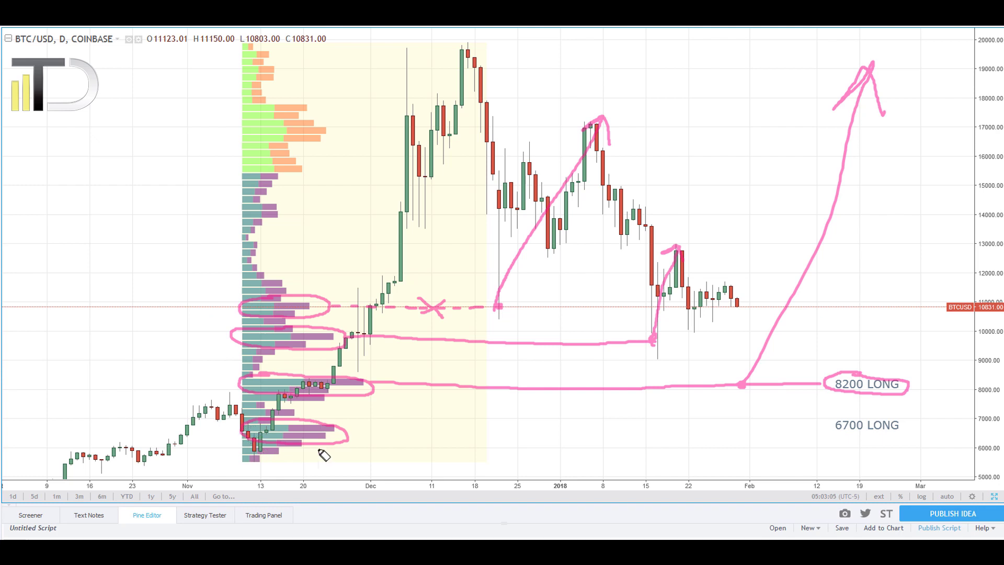
- Draw an arrow along the November to December rally, then mark the 6700 LONG level with a line, circle and rebound arrow
mouse_move(229, 407)
mouse_down()
mouse_move(258, 463)
mouse_move(272, 414)
mouse_move(426, 217)
mouse_move(470, 57)
mouse_move(493, 96)
mouse_up()
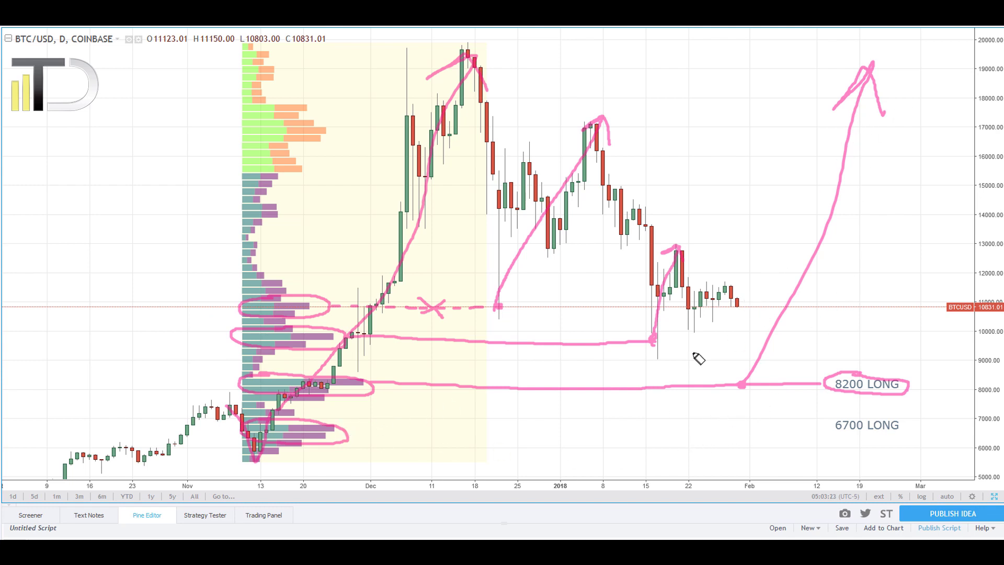
mouse_move(347, 433)
mouse_down()
mouse_move(810, 423)
mouse_move(874, 439)
mouse_move(919, 424)
mouse_move(868, 415)
mouse_up()
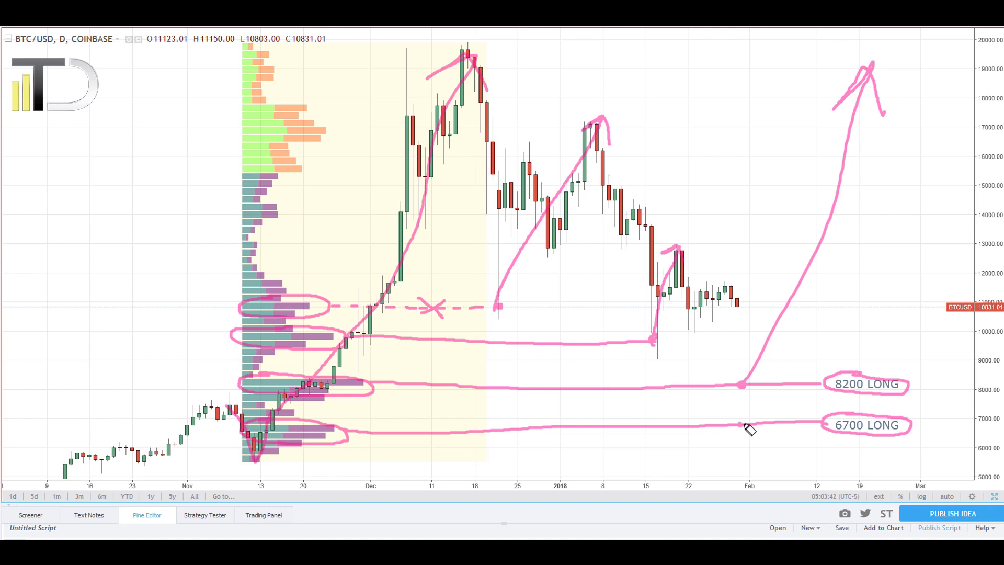
mouse_move(742, 425)
mouse_down()
mouse_move(843, 310)
mouse_move(902, 168)
mouse_move(934, 179)
mouse_up()
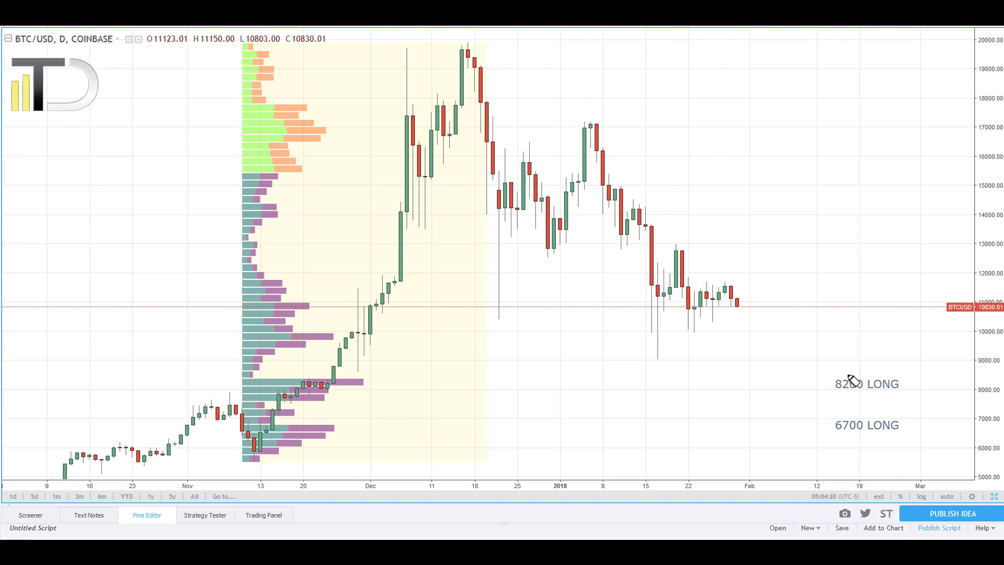
- Mark the 8200 LONG and 6700 LONG labels again and connect each to its volume cluster with a line
mouse_move(853, 372)
mouse_down()
mouse_move(932, 405)
mouse_move(822, 362)
mouse_up()
mouse_move(858, 410)
mouse_down()
mouse_move(901, 442)
mouse_move(809, 415)
mouse_up()
drag(369, 382, 836, 374)
drag(335, 427, 830, 426)
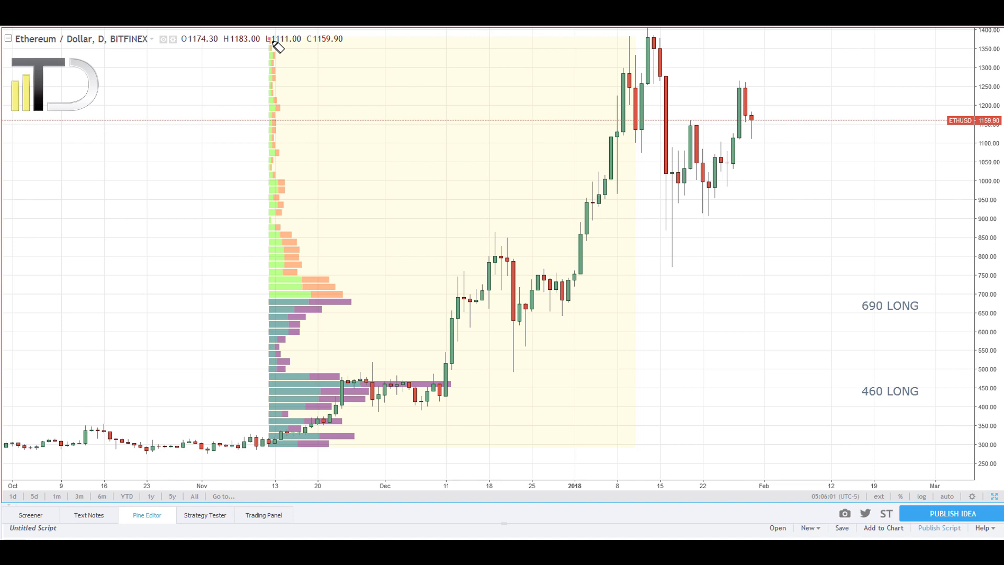
- On the Ethereum / Dollar chart, draw the rally arrow, outline the volume profile range, and draw a rebound arrow from the 690 level
mouse_move(454, 441)
mouse_down()
mouse_move(612, 222)
mouse_move(634, 73)
mouse_move(686, 72)
mouse_up()
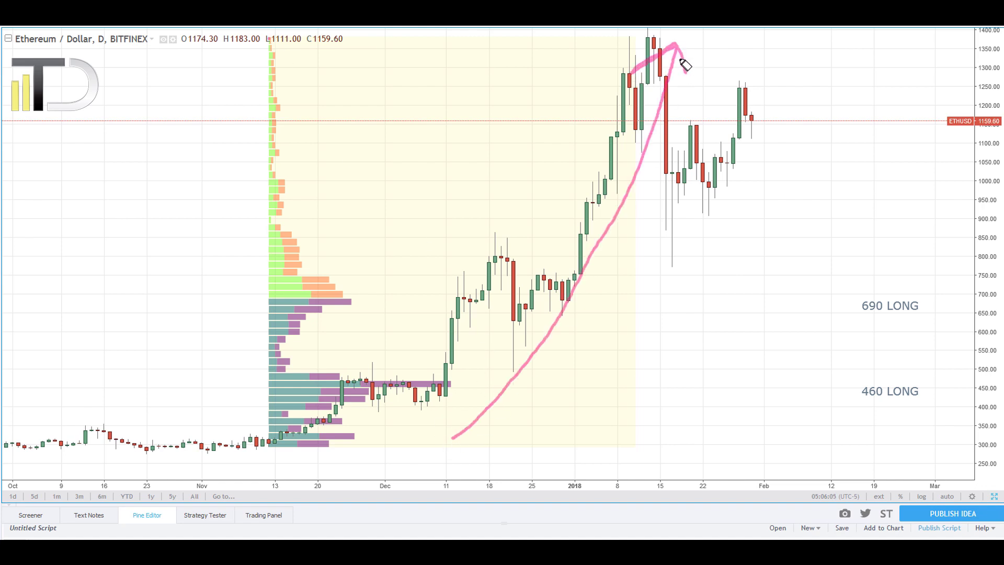
mouse_move(273, 44)
mouse_down()
mouse_move(260, 235)
mouse_move(280, 453)
mouse_move(583, 470)
mouse_move(632, 298)
mouse_move(652, 33)
mouse_move(267, 39)
mouse_up()
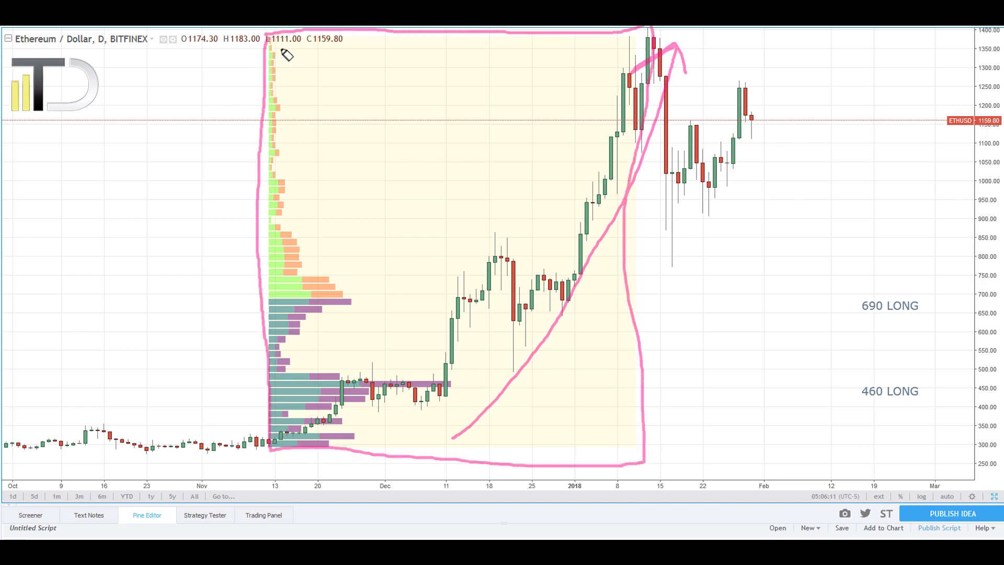
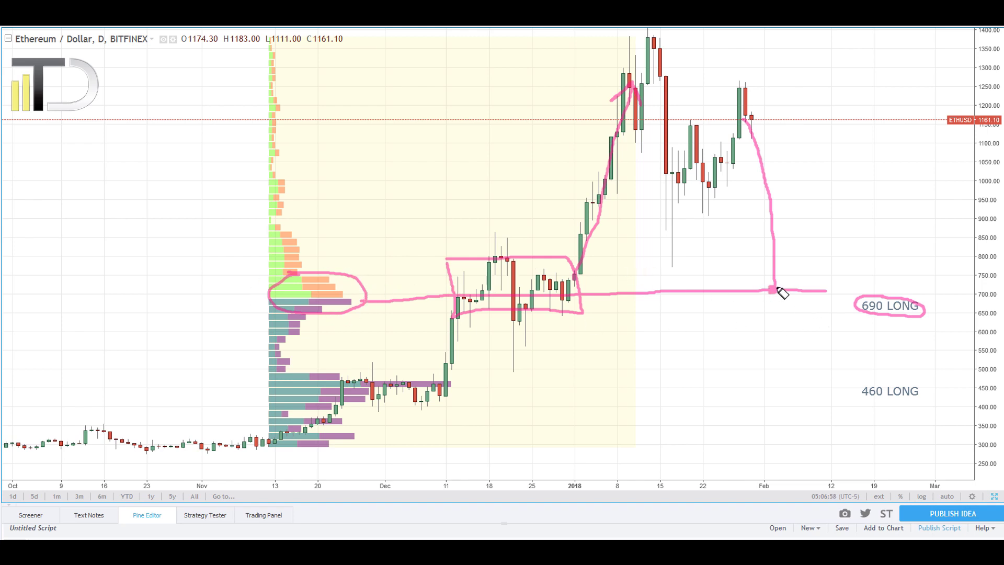
mouse_move(775, 291)
mouse_down()
mouse_move(868, 125)
mouse_move(883, 146)
mouse_up()
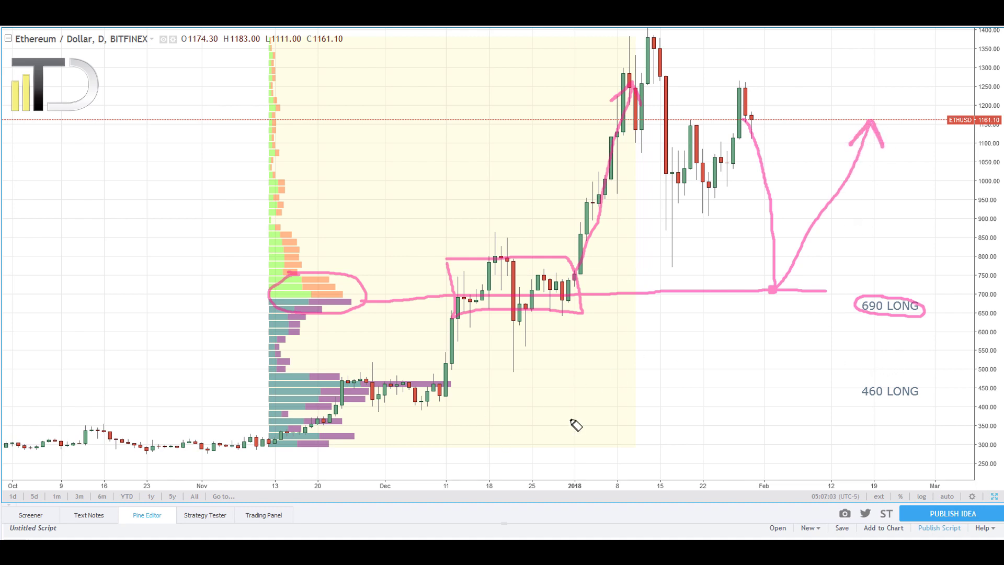
- Circle the volume cluster near 460, draw the rally arrow out of it, and extend a line to the circled 460 LONG label
mouse_move(287, 369)
mouse_down()
mouse_move(270, 385)
mouse_move(366, 404)
mouse_move(455, 393)
mouse_move(285, 370)
mouse_up()
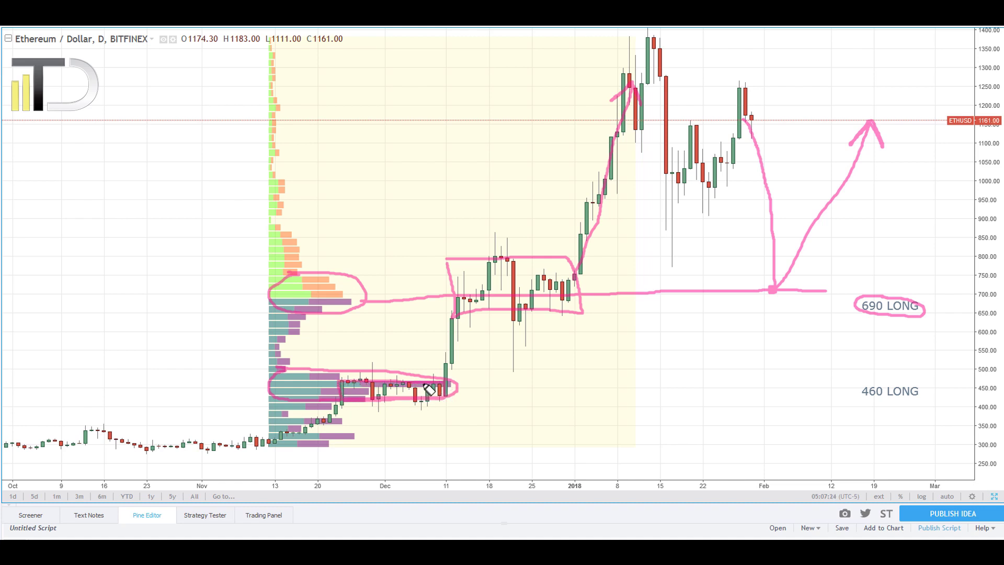
mouse_move(445, 389)
mouse_down()
mouse_move(449, 352)
mouse_move(478, 299)
mouse_move(559, 303)
mouse_move(639, 114)
mouse_move(648, 117)
mouse_up()
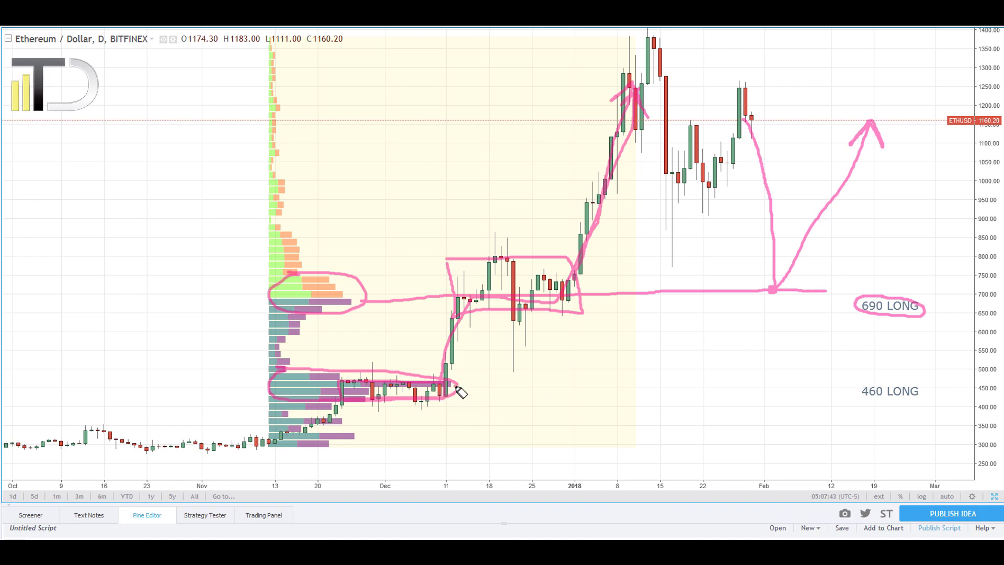
mouse_move(457, 388)
mouse_down()
mouse_move(836, 383)
mouse_move(853, 399)
mouse_move(941, 396)
mouse_move(878, 381)
mouse_up()
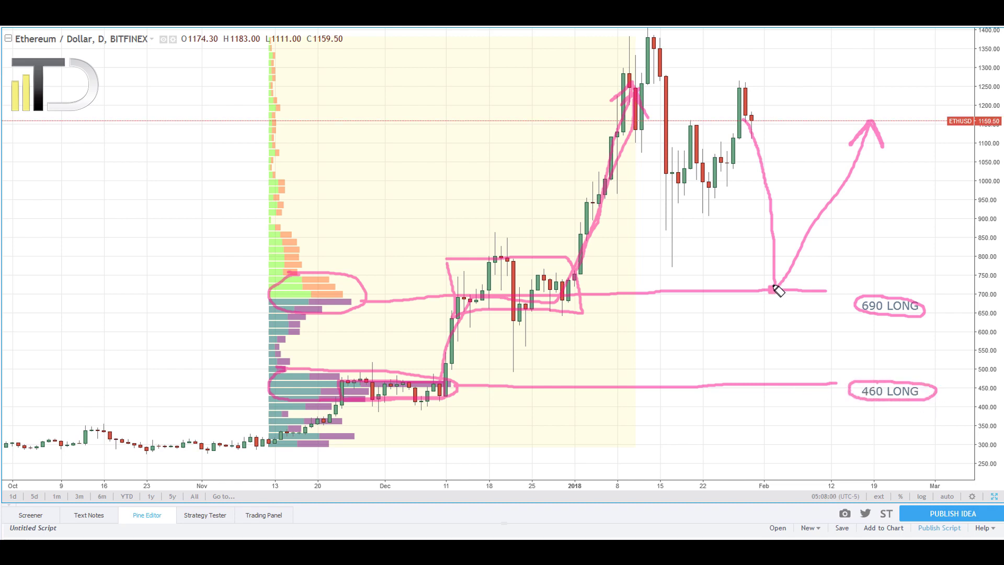
- Mark the entry points on the 690 and 460 lines and draw an upward rebound arrow from the 460 level
drag(774, 291, 793, 272)
mouse_move(766, 383)
mouse_down()
mouse_move(910, 224)
mouse_move(911, 192)
mouse_up()
mouse_move(885, 211)
mouse_down()
mouse_move(914, 198)
mouse_move(923, 218)
mouse_up()
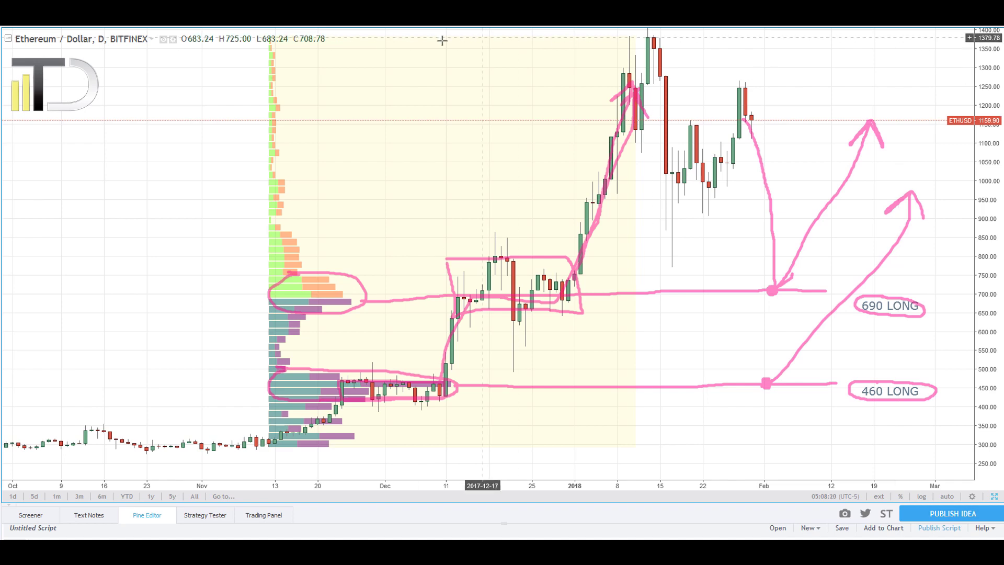
- Clear the Ethereum drawings and switch to the Ripple / Dollar chart
key(alt+Tab)
key(Escape)
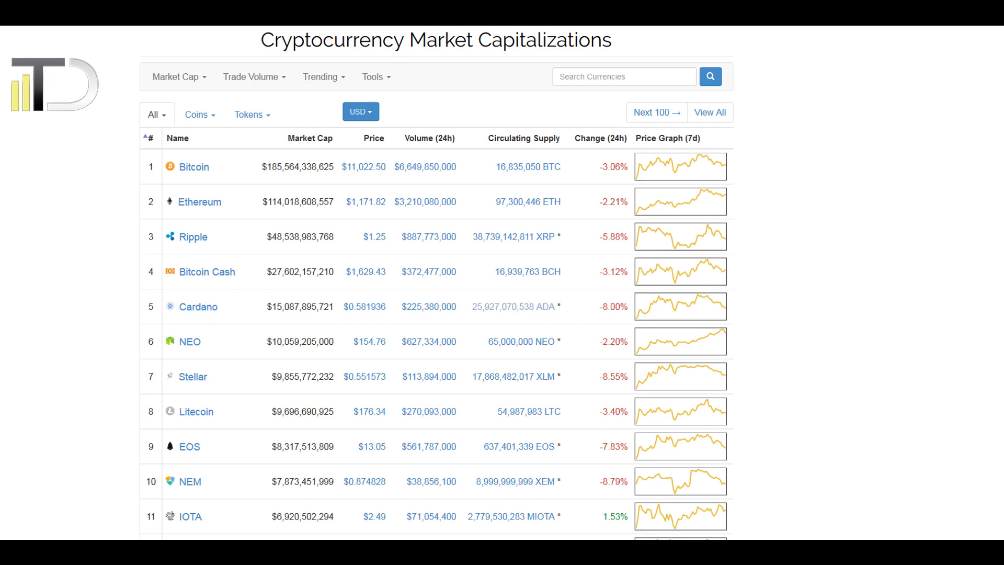
key(alt+Tab)
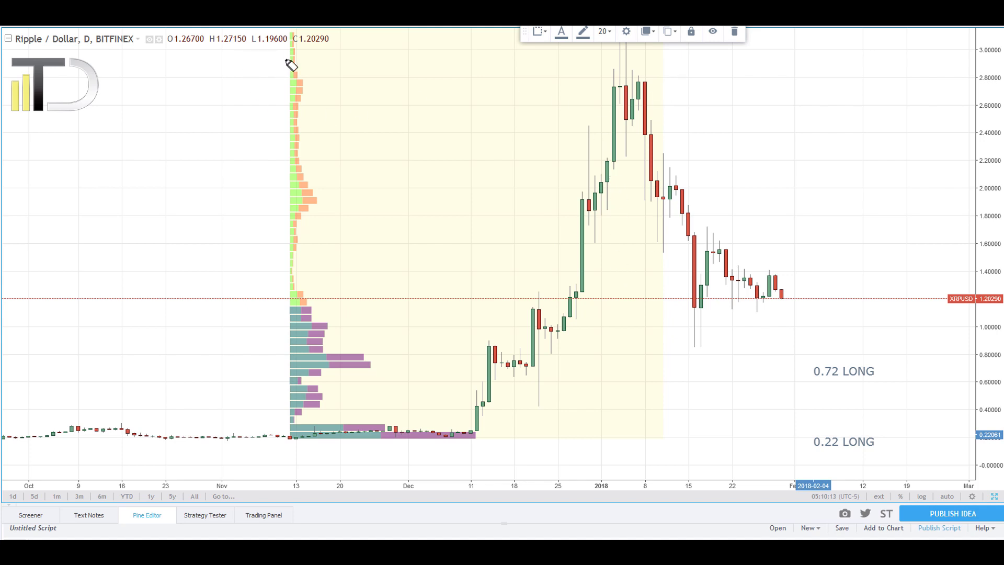
- Outline the Ripple volume profile range and mark the volume cluster near 0.72 together with its sideways candles
drag(287, 51, 286, 442)
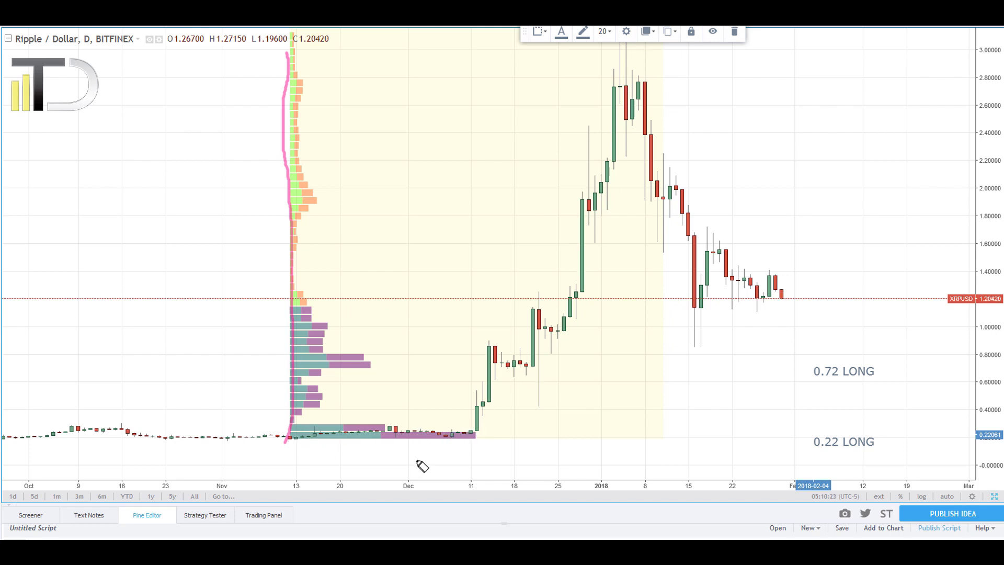
mouse_move(284, 450)
mouse_down()
mouse_move(571, 439)
mouse_move(645, 409)
mouse_move(643, 90)
mouse_move(615, 41)
mouse_move(298, 45)
mouse_up()
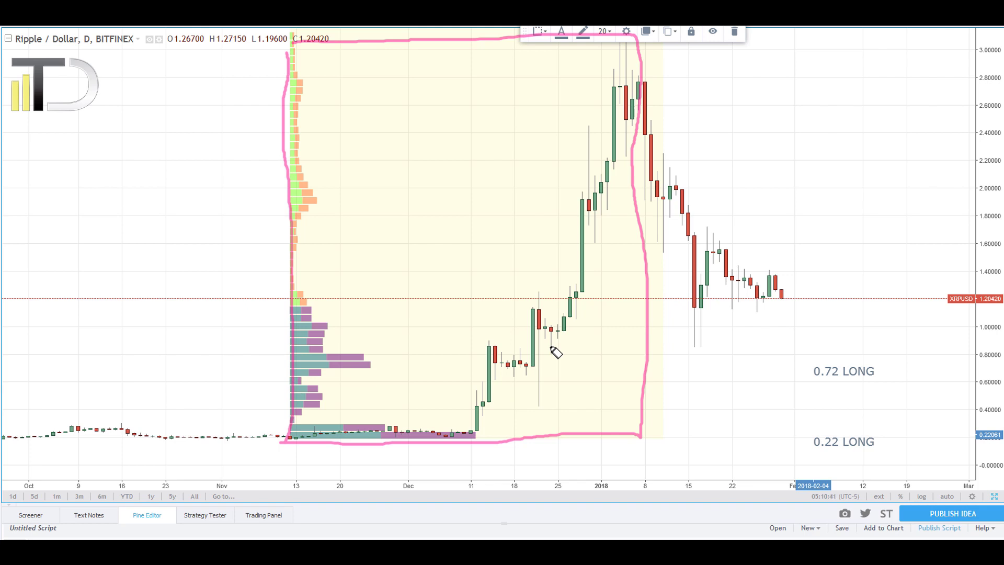
mouse_move(332, 354)
mouse_down()
mouse_move(296, 364)
mouse_move(393, 363)
mouse_move(322, 353)
mouse_up()
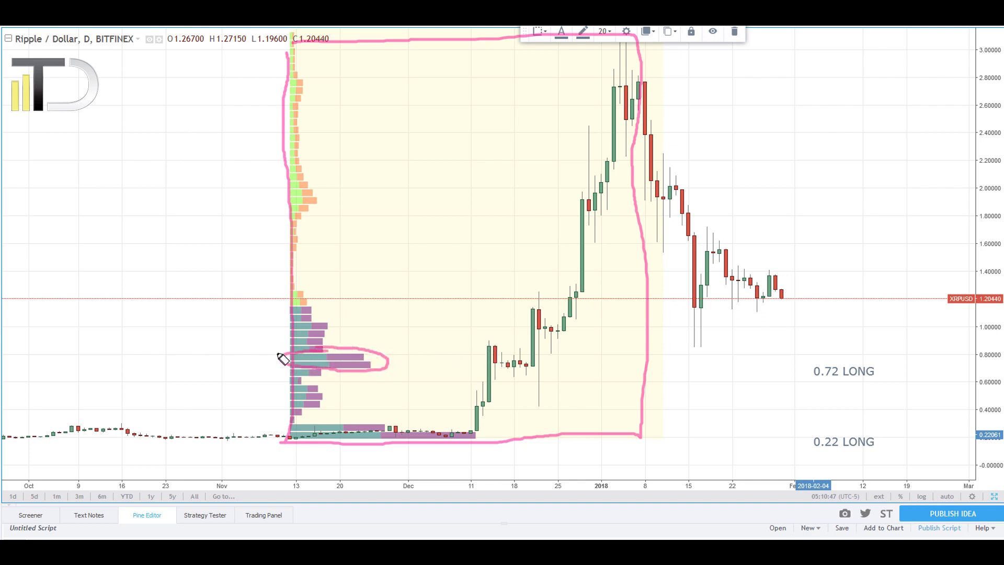
mouse_move(471, 347)
mouse_down()
mouse_move(543, 356)
mouse_move(513, 367)
mouse_move(473, 348)
mouse_up()
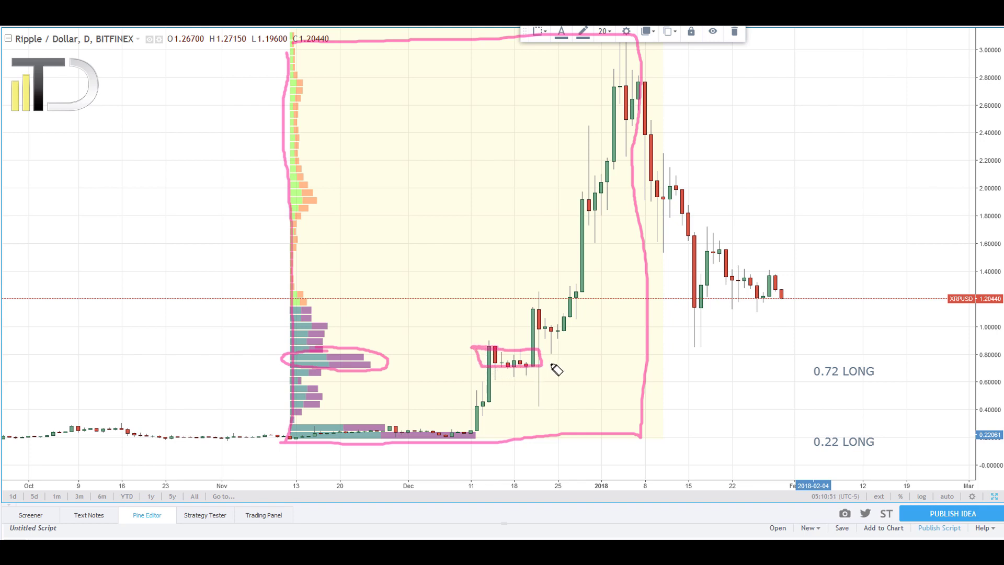
- Extend a line from the boxed candles to 0.72 LONG, draw a drop-and-rebound arrow on it, and underline the label
drag(543, 361, 798, 368)
mouse_move(766, 299)
mouse_down()
mouse_move(788, 370)
mouse_move(842, 255)
mouse_move(869, 262)
mouse_up()
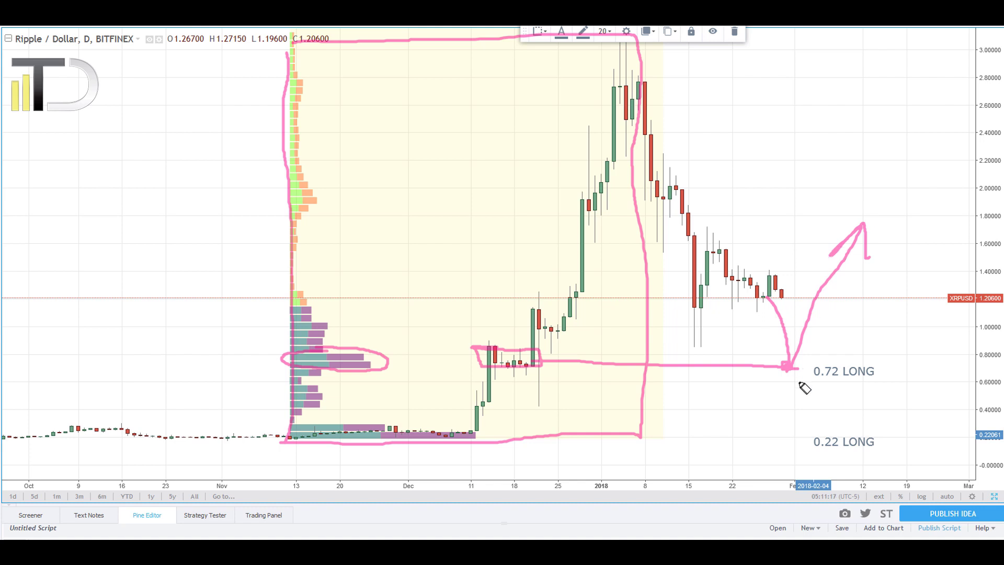
drag(814, 380, 878, 380)
- Circle the volume cluster near 0.22, draw the rally arrow from it, and extend a line to the underlined 0.22 LONG label
mouse_move(368, 419)
mouse_down()
mouse_move(477, 441)
mouse_move(366, 420)
mouse_move(295, 438)
mouse_move(516, 439)
mouse_up()
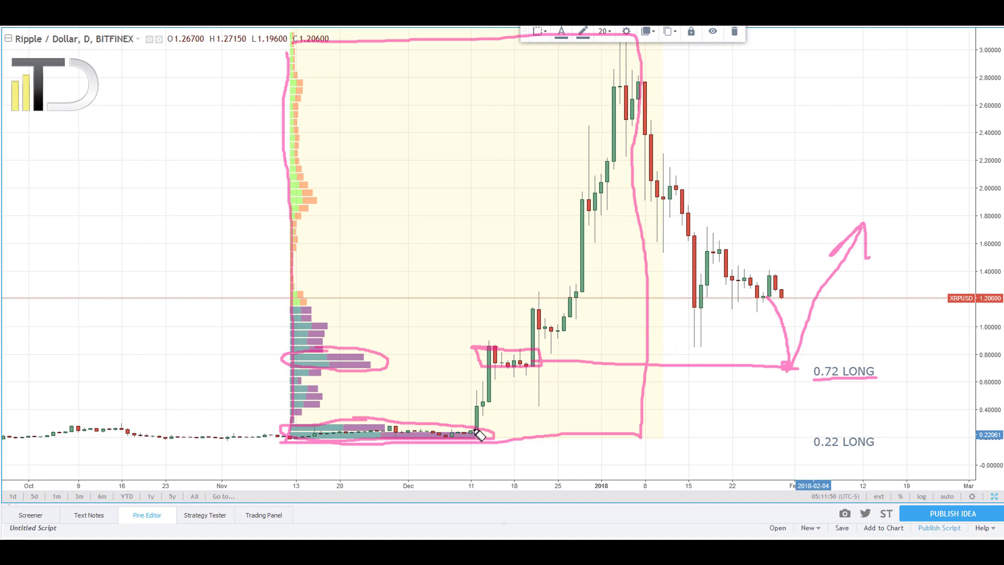
mouse_move(477, 431)
mouse_down()
mouse_move(544, 318)
mouse_move(633, 72)
mouse_move(609, 83)
mouse_move(640, 85)
mouse_up()
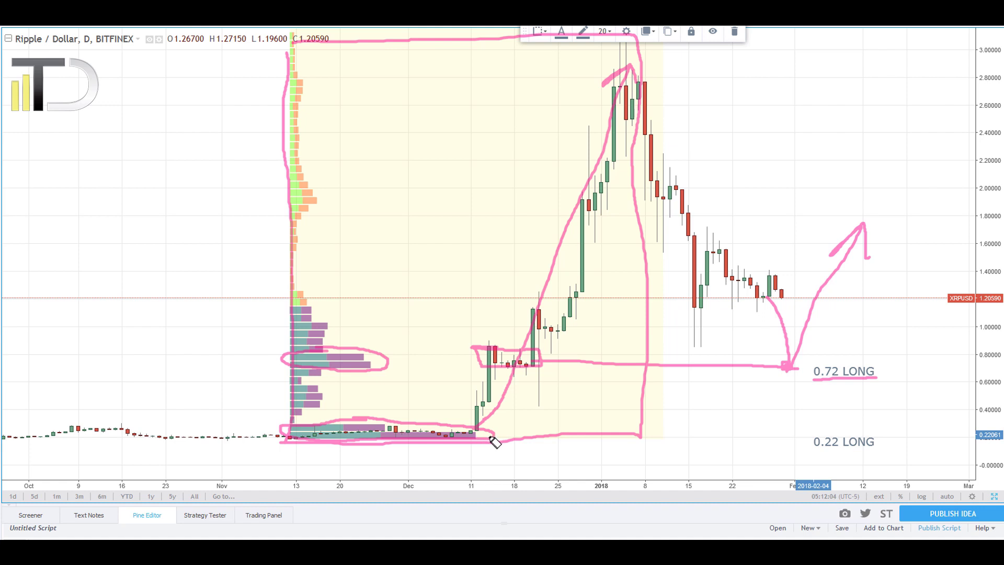
drag(498, 439, 884, 450)
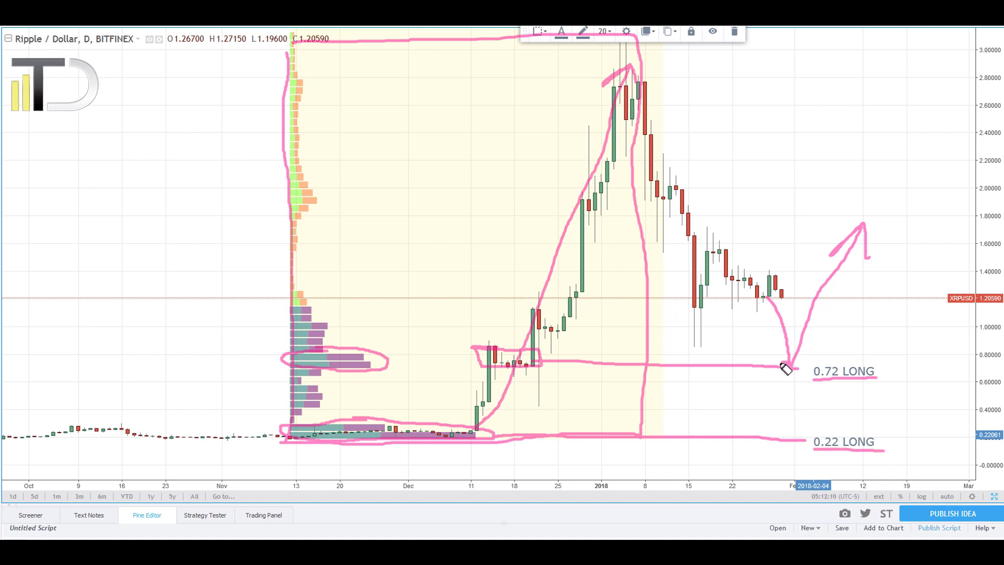
- Draw a drop from the 0.72 level to 0.22 with an upward rebound arrow, and clear the drawings
drag(787, 367, 797, 440)
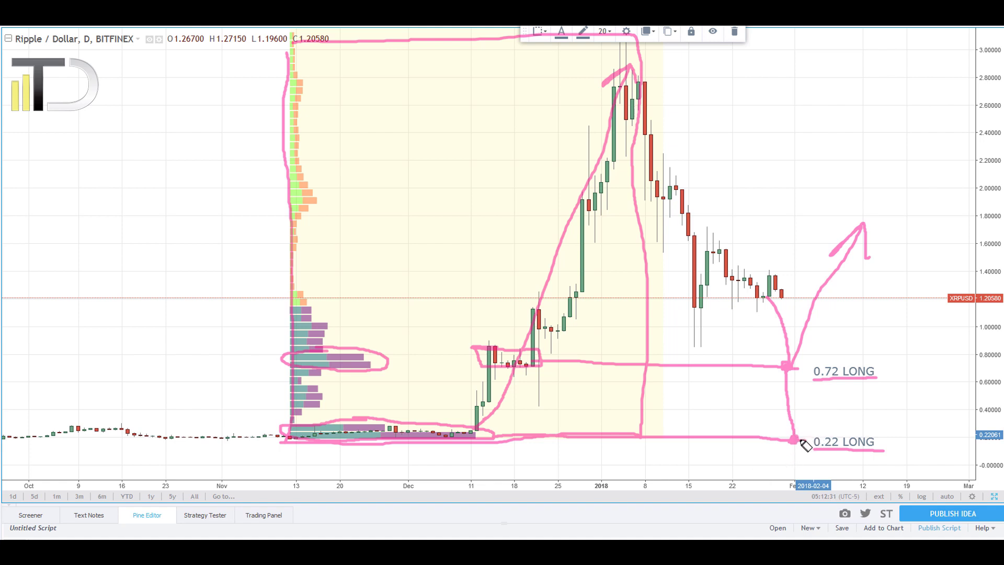
drag(797, 442, 948, 245)
key(Escape)
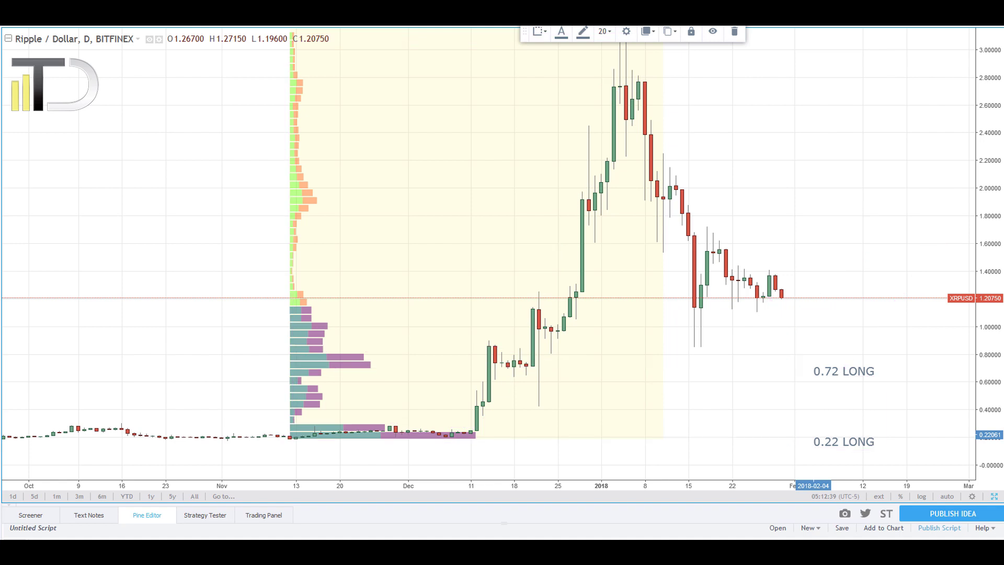